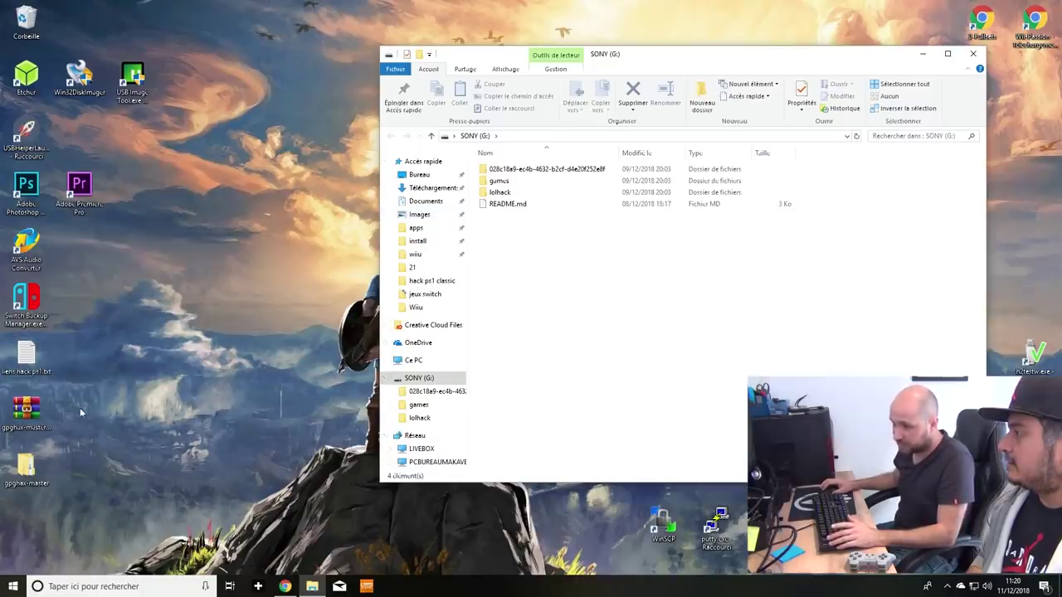
Open commande menu.txt from the hack ps1 classic folder in Documents, using a new File Explorer window.
double_click(44, 463)
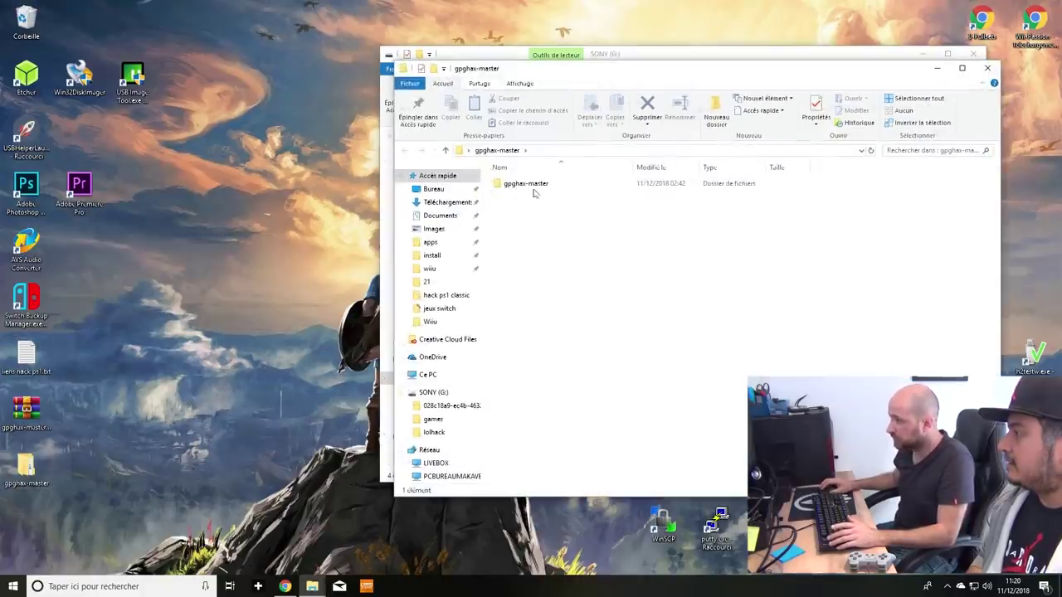
click(987, 67)
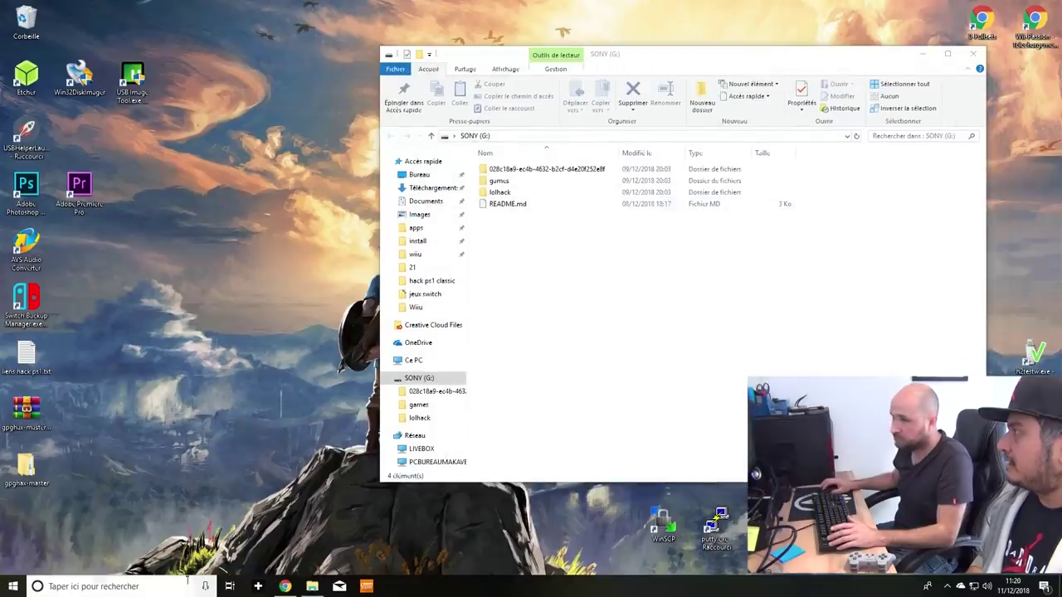
right_click(312, 586)
click(318, 525)
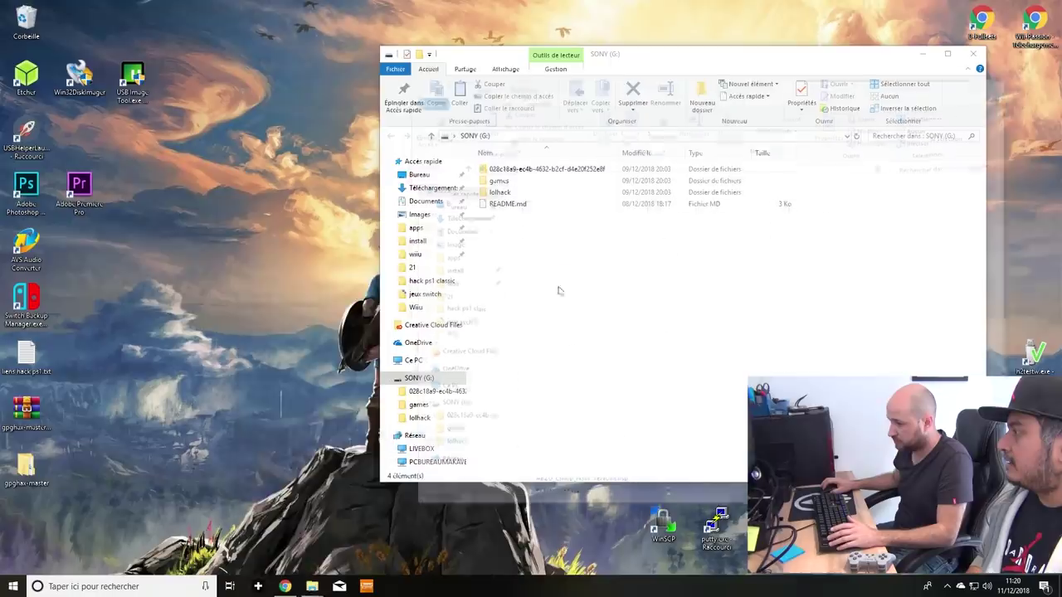
click(804, 210)
double_click(804, 210)
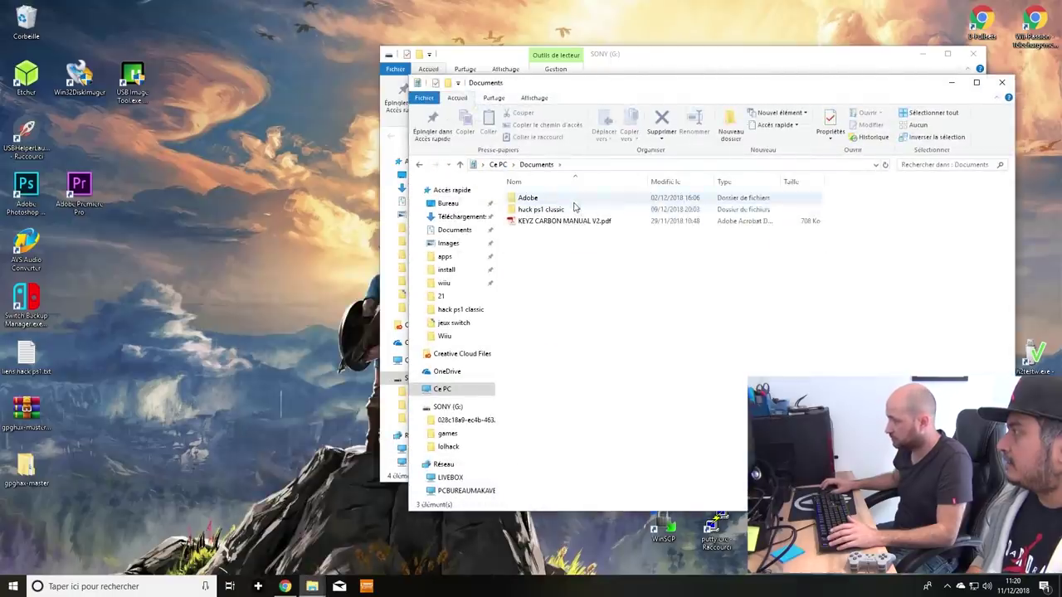
double_click(568, 211)
double_click(564, 222)
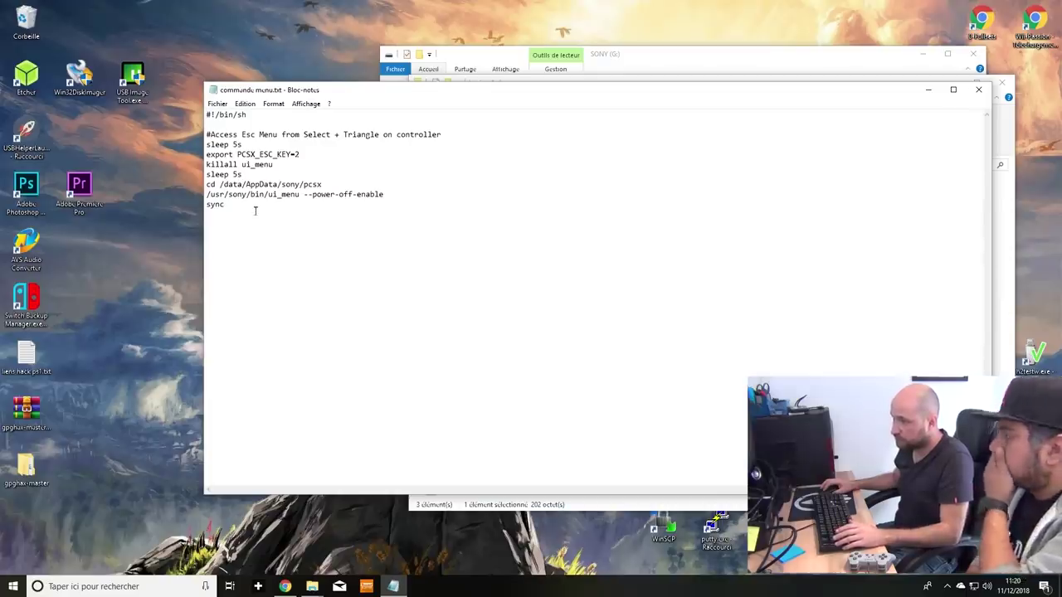
Copy the entire script text from commande menu.txt, and close the file and its folder window.
drag(257, 213, 208, 114)
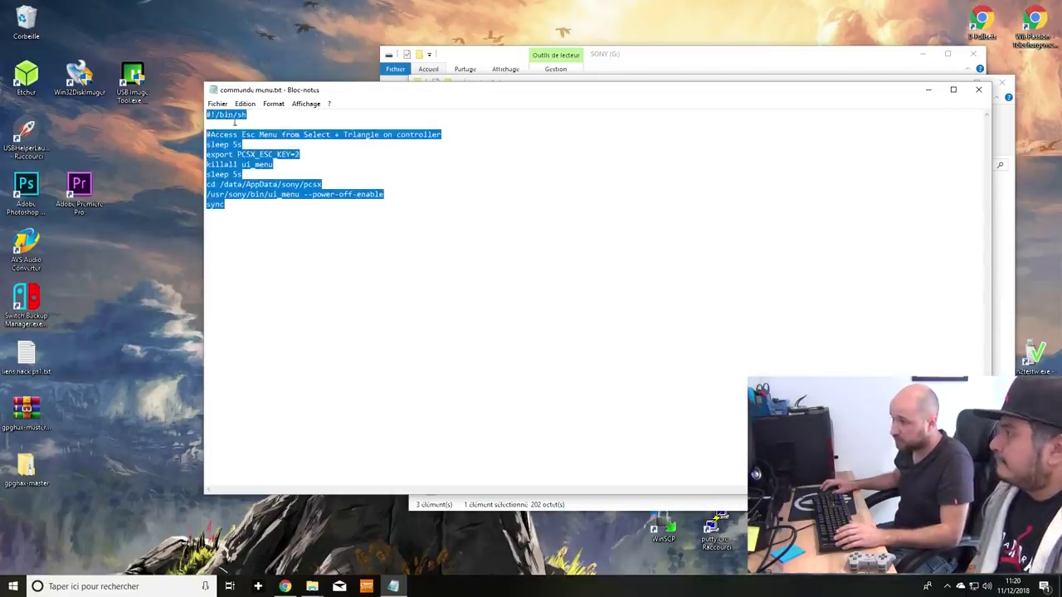
click(246, 113)
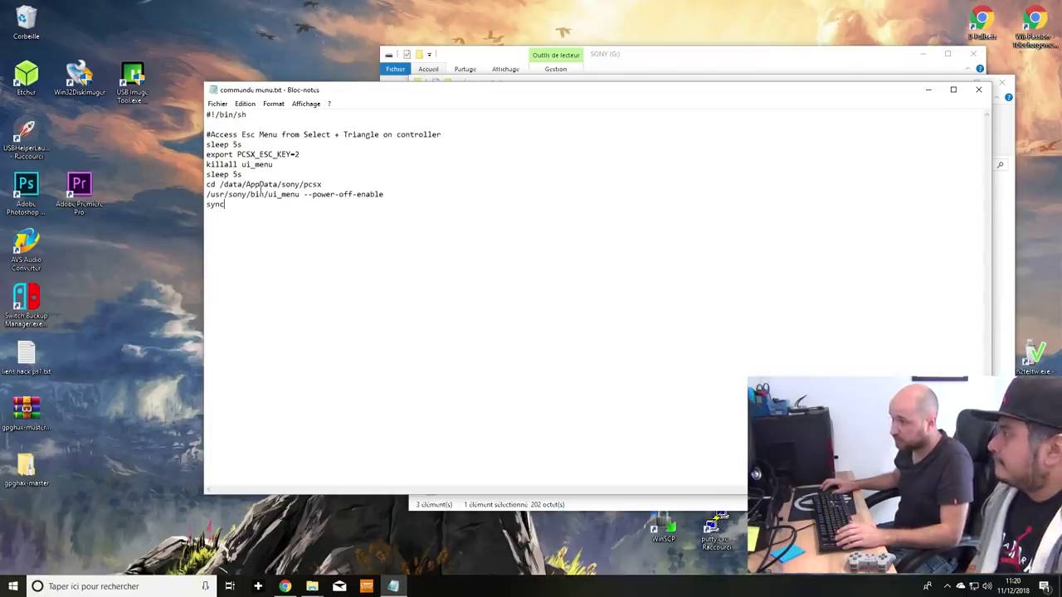
click(245, 105)
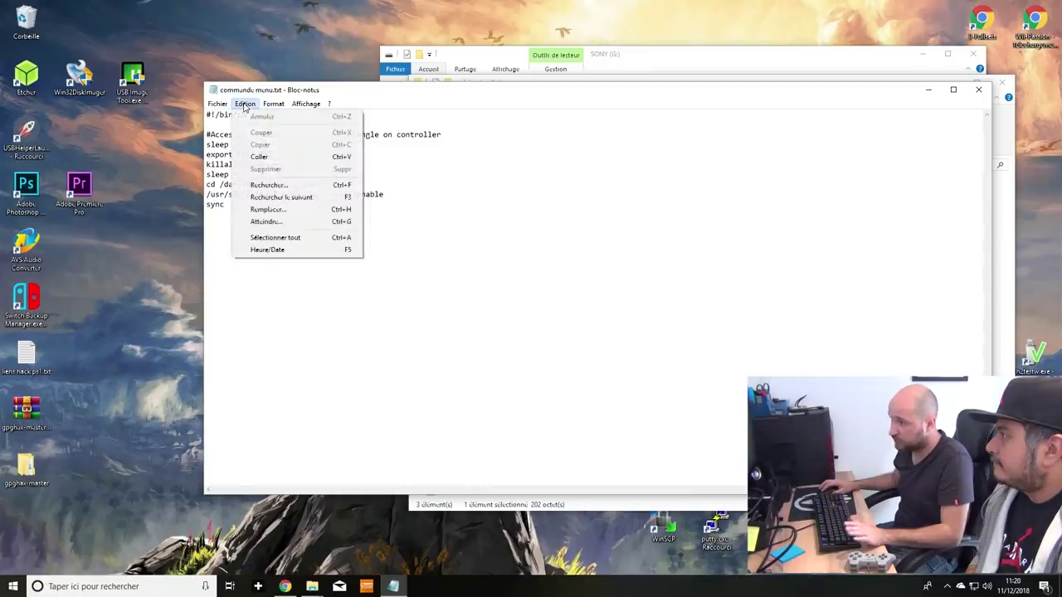
click(293, 238)
key(ctrl+c)
right_click(227, 156)
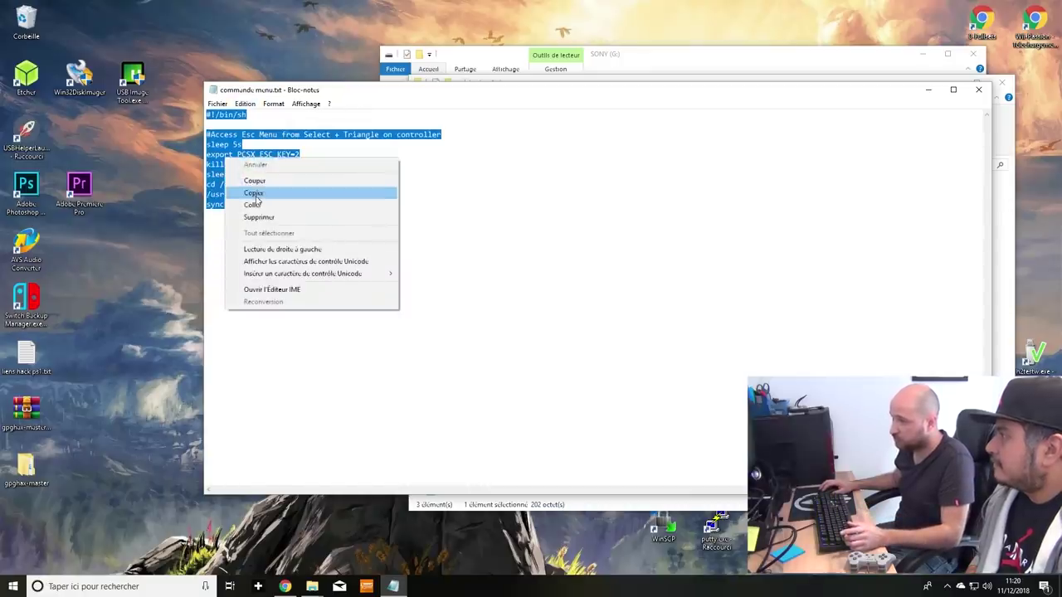
click(257, 195)
click(978, 91)
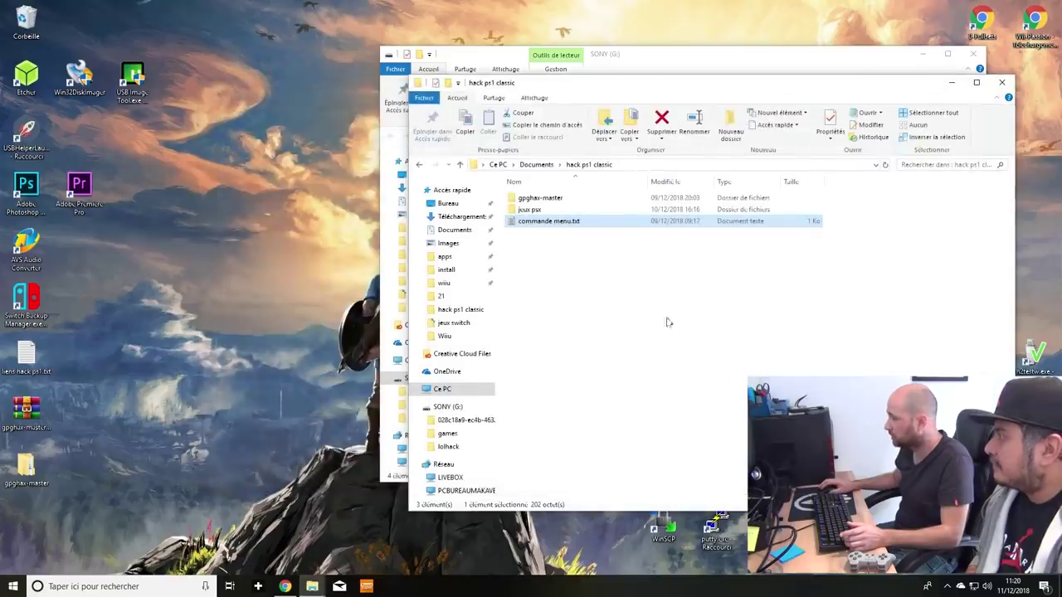
click(1003, 83)
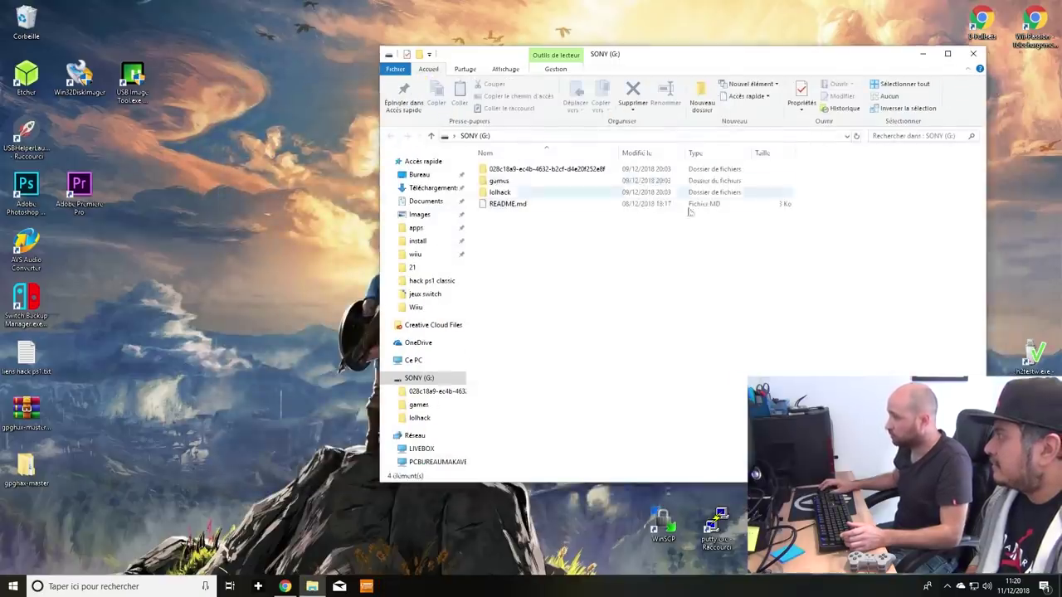
Open lolhack.sh from the lolhack folder on the SONY (G:) drive in Notepad++.
click(501, 194)
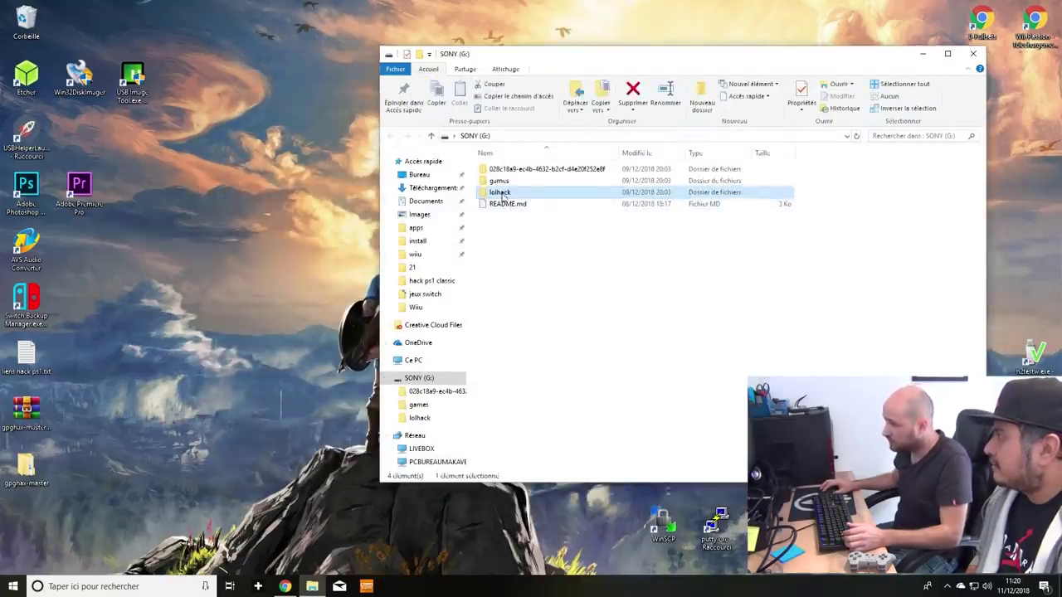
double_click(502, 193)
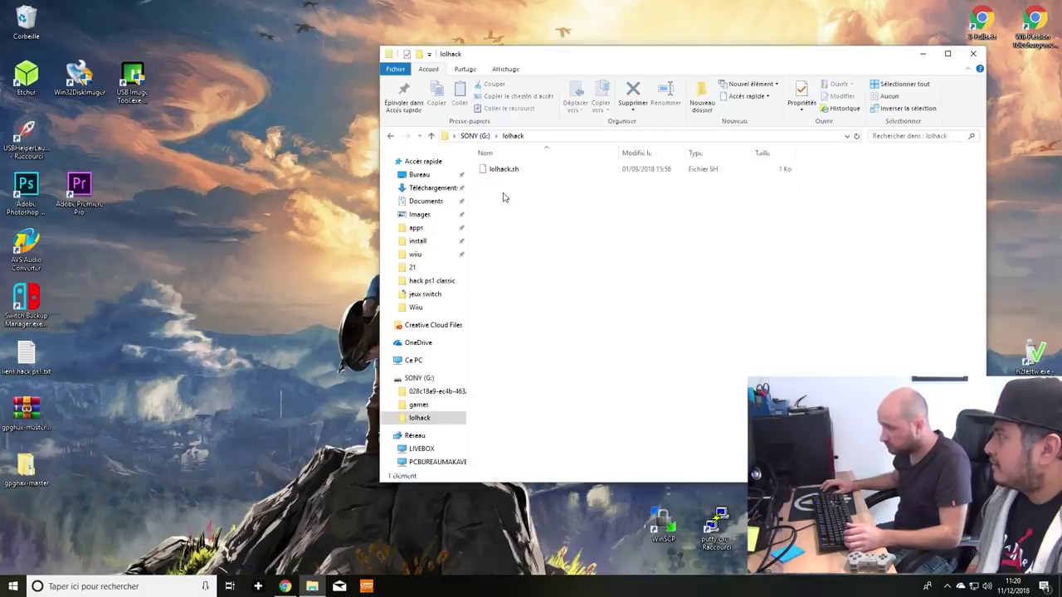
right_click(504, 170)
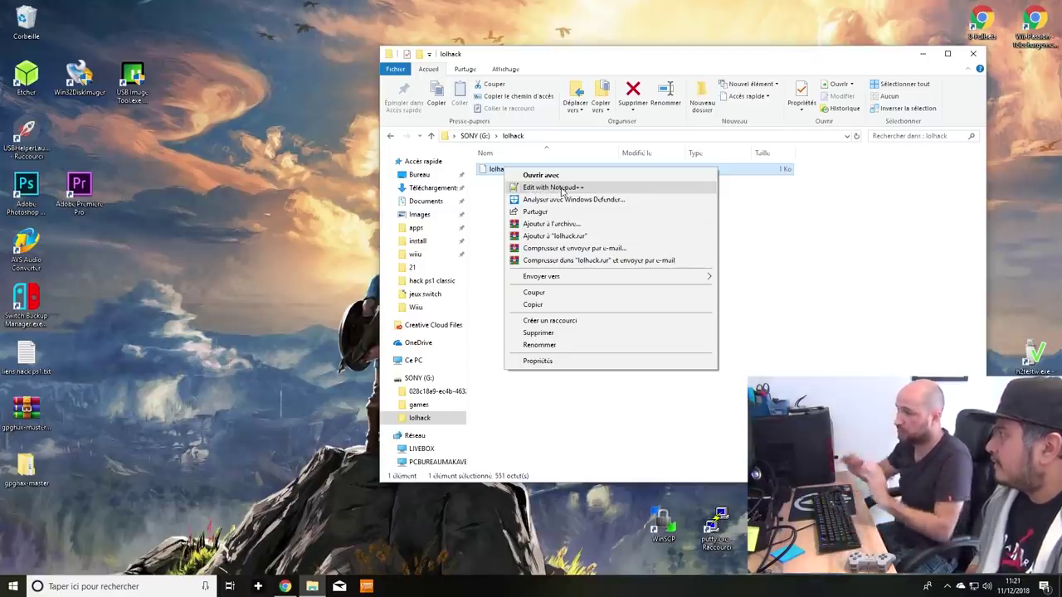
click(562, 189)
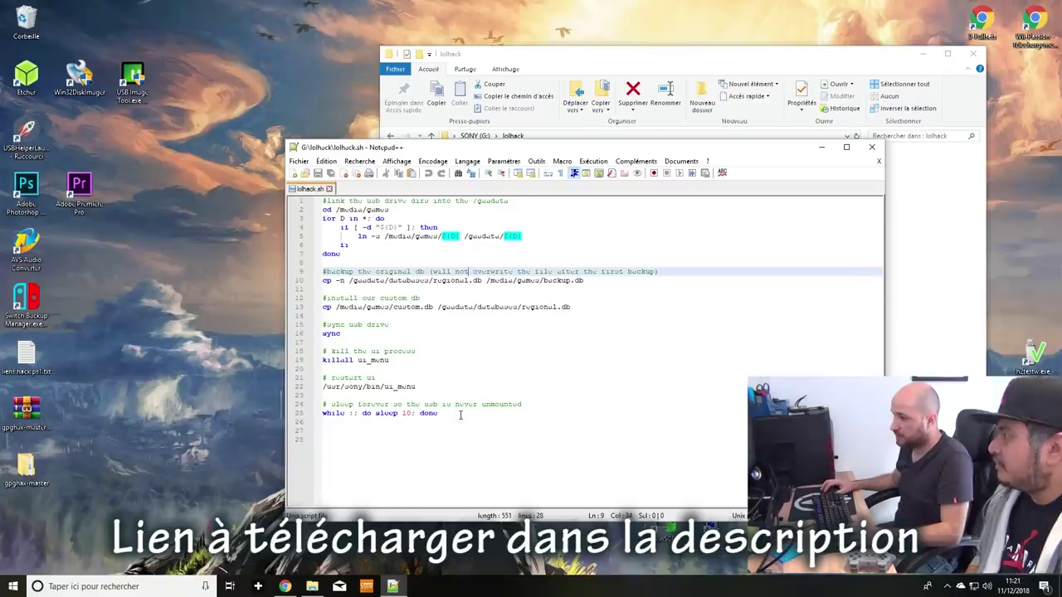
Replace the entire contents of lolhack.sh with the copied script, save the file and close the editor.
click(327, 162)
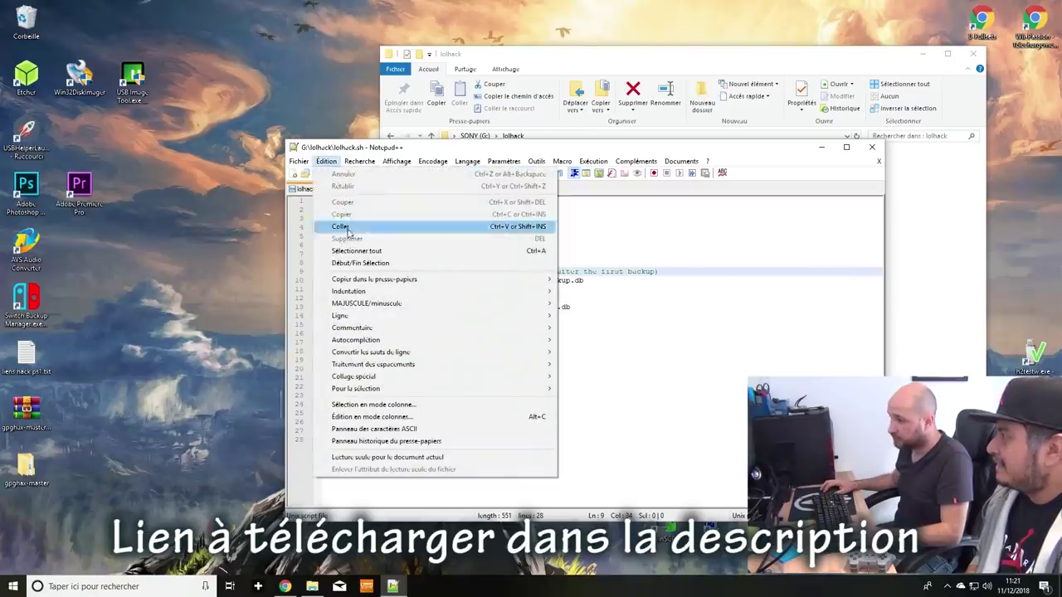
click(376, 252)
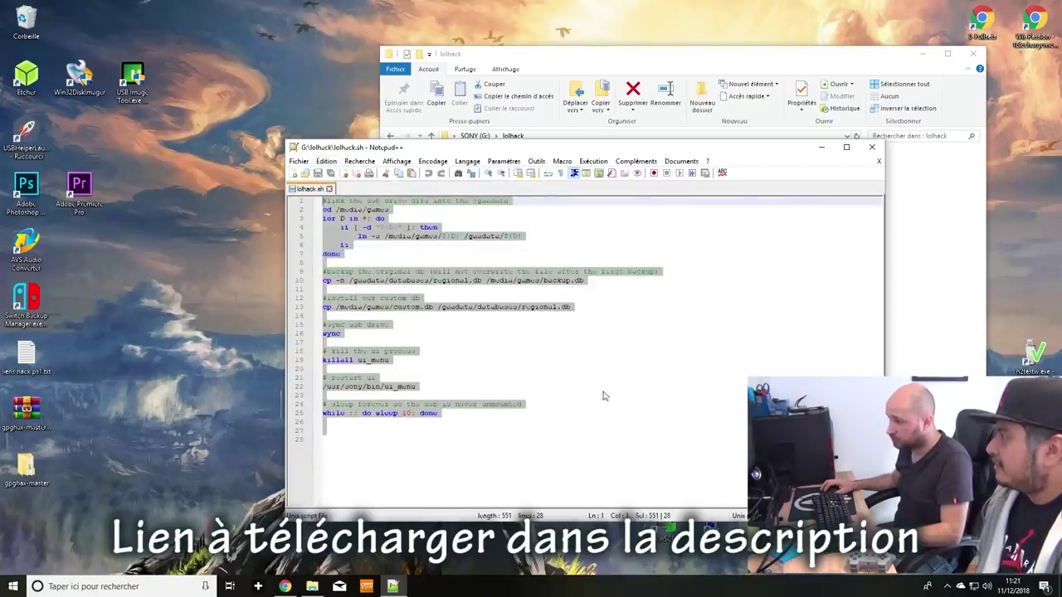
click(326, 162)
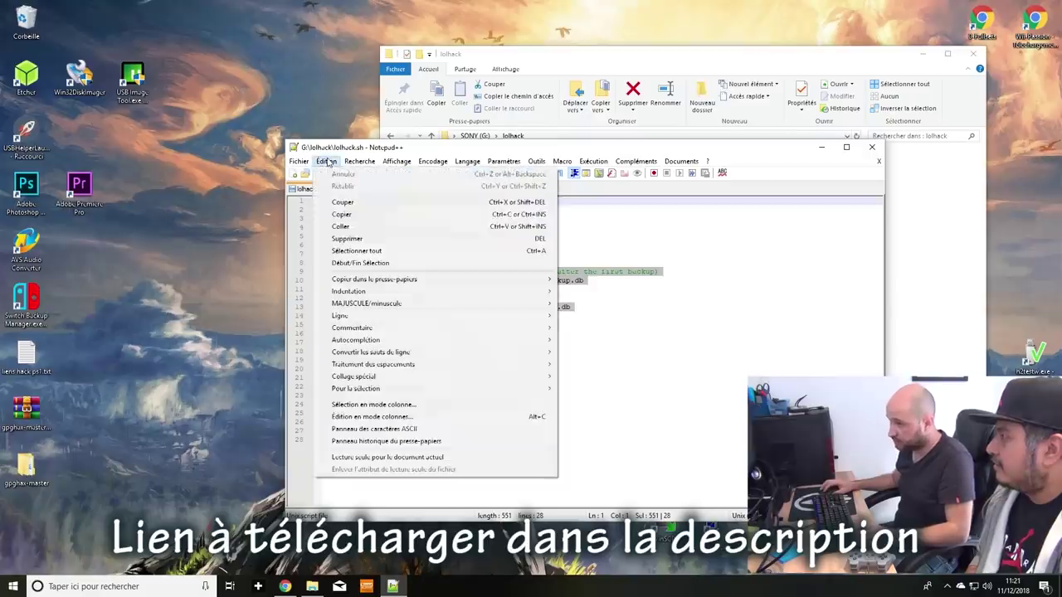
click(365, 228)
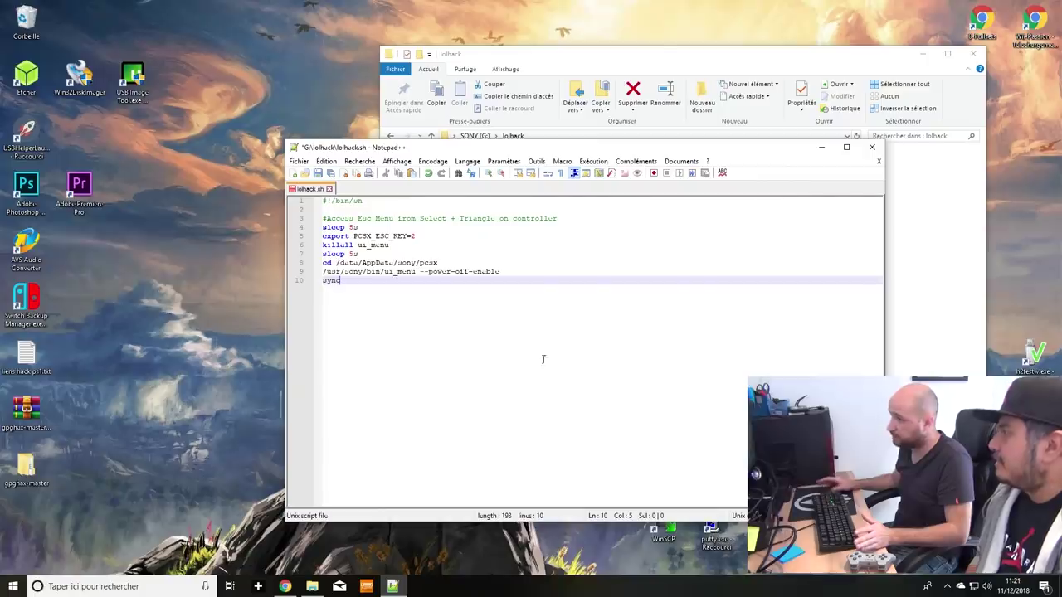
click(300, 162)
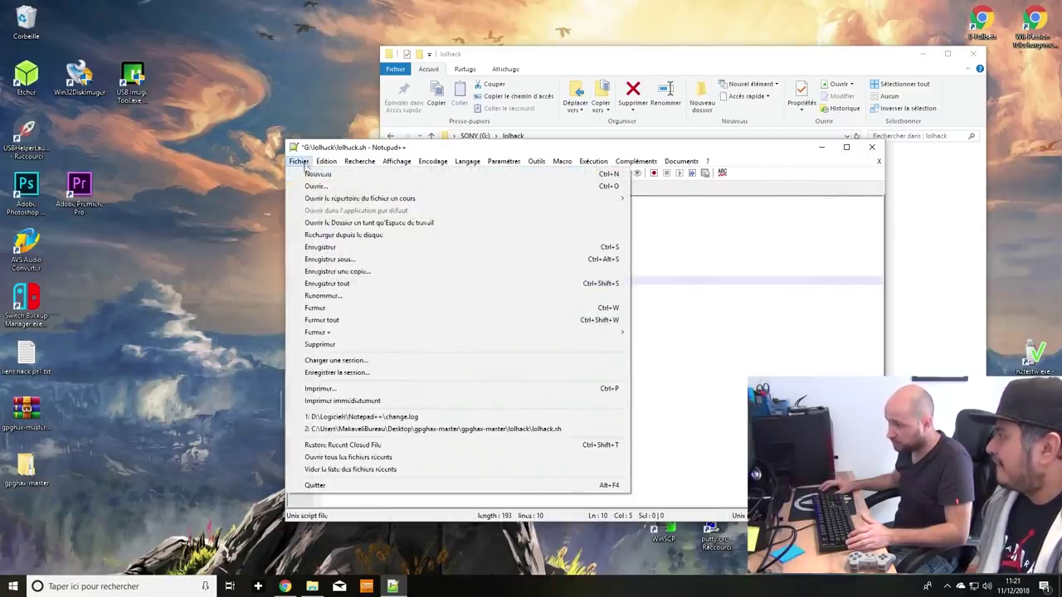
click(340, 247)
click(872, 148)
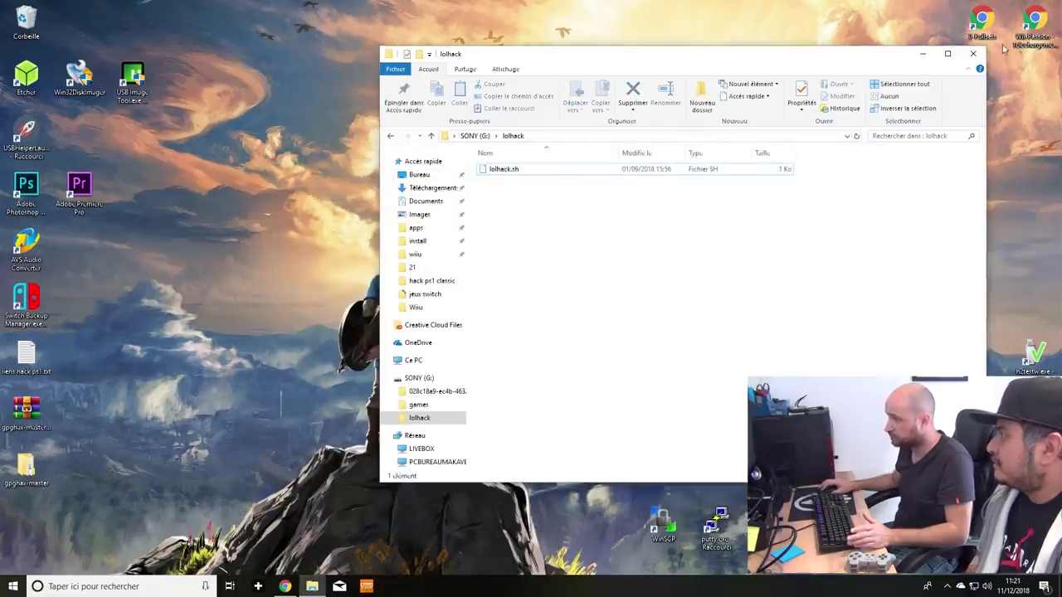
Go to folder 21 inside the games folder on the SONY (G:) drive and look over its files.
click(391, 137)
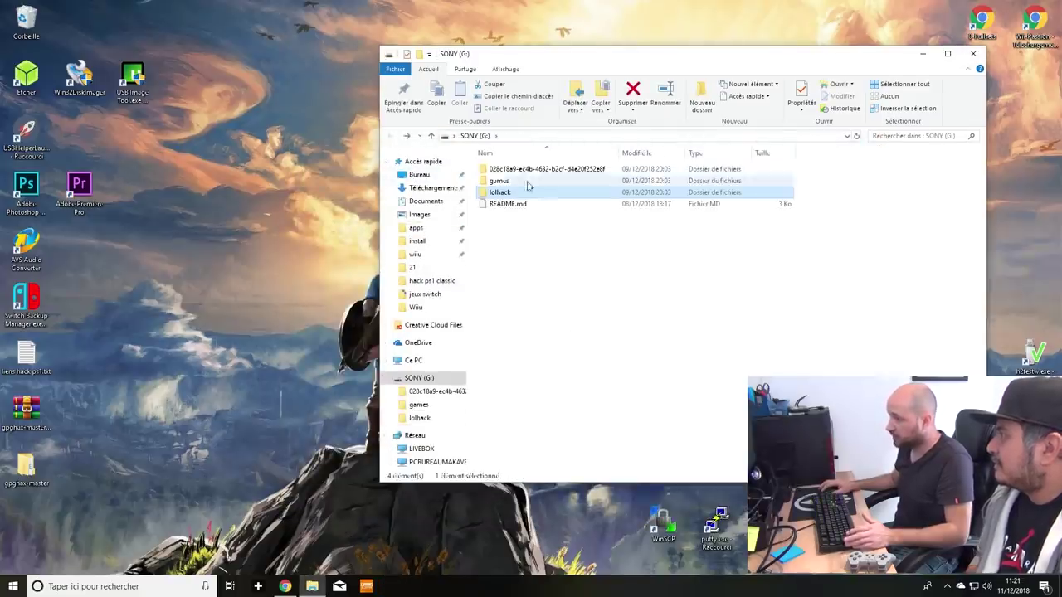
click(500, 181)
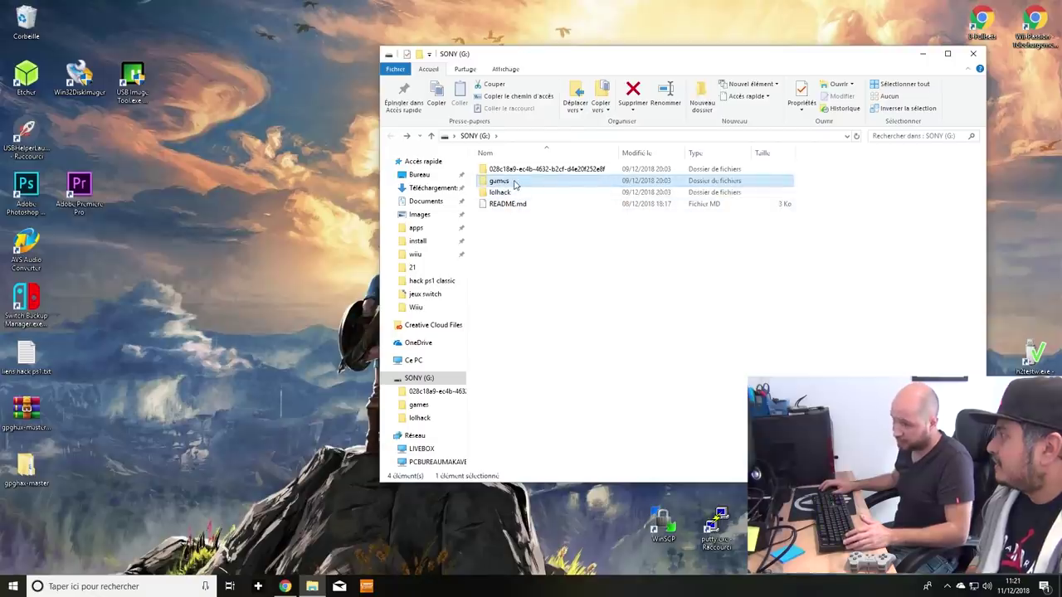
double_click(514, 182)
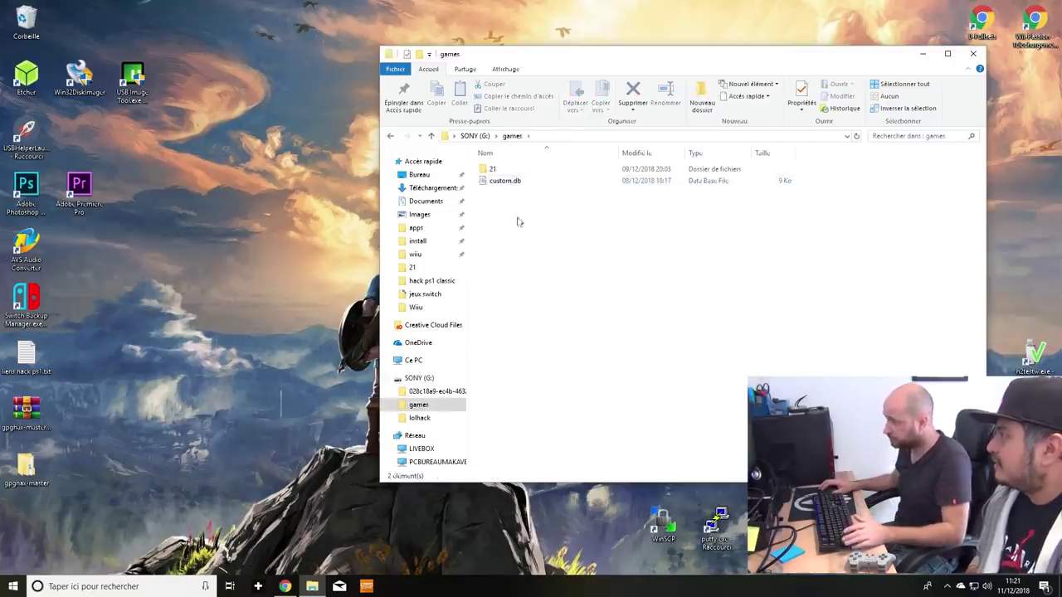
double_click(516, 170)
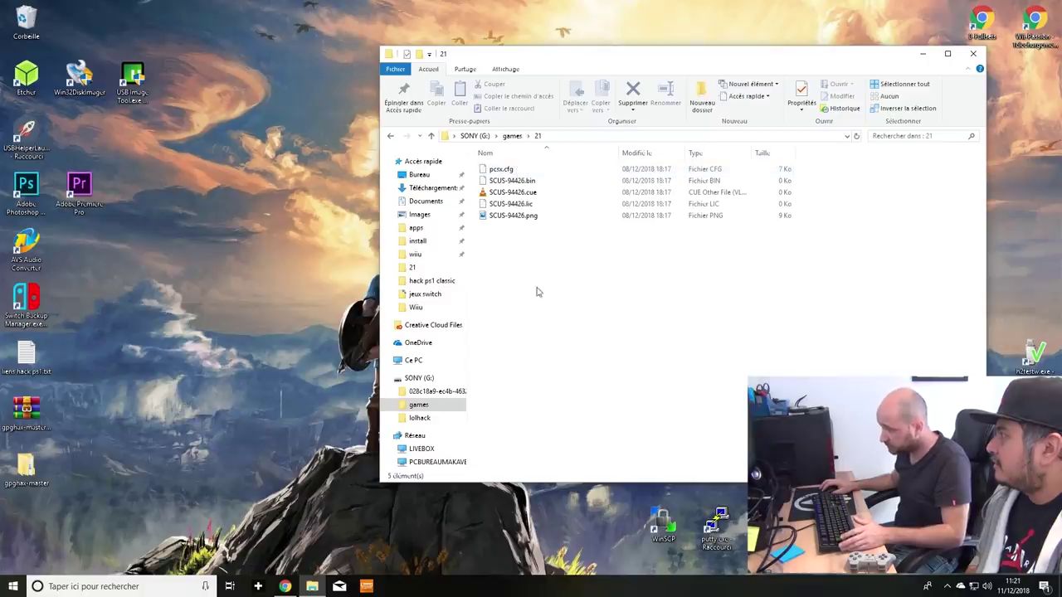
drag(517, 234, 501, 165)
click(518, 270)
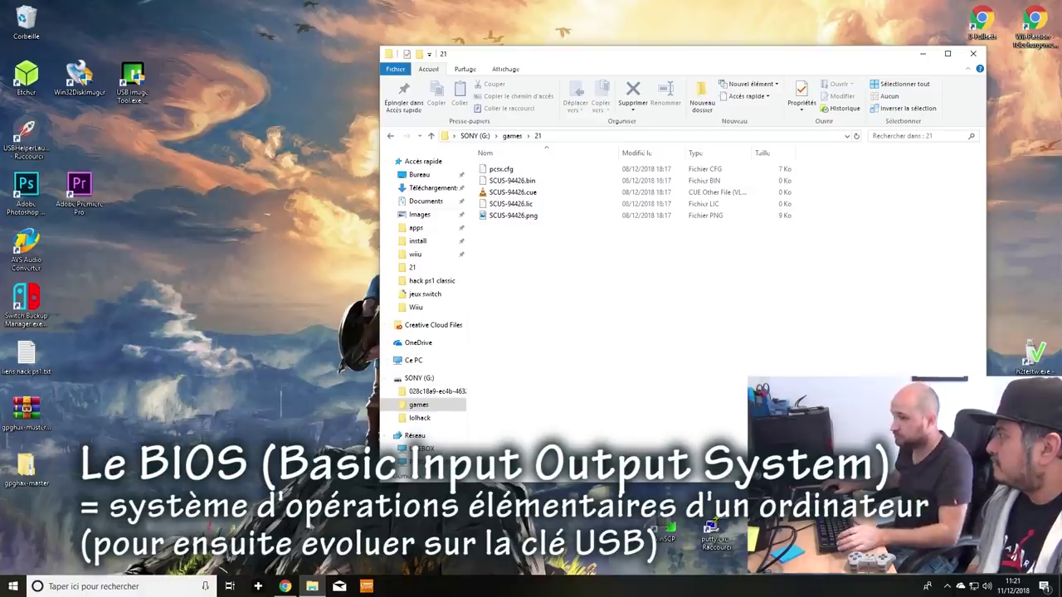
Open Documents > hack ps1 classic > jeux psx > crash bandicoot in a second File Explorer window, keeping folder 21's file list in view.
right_click(311, 587)
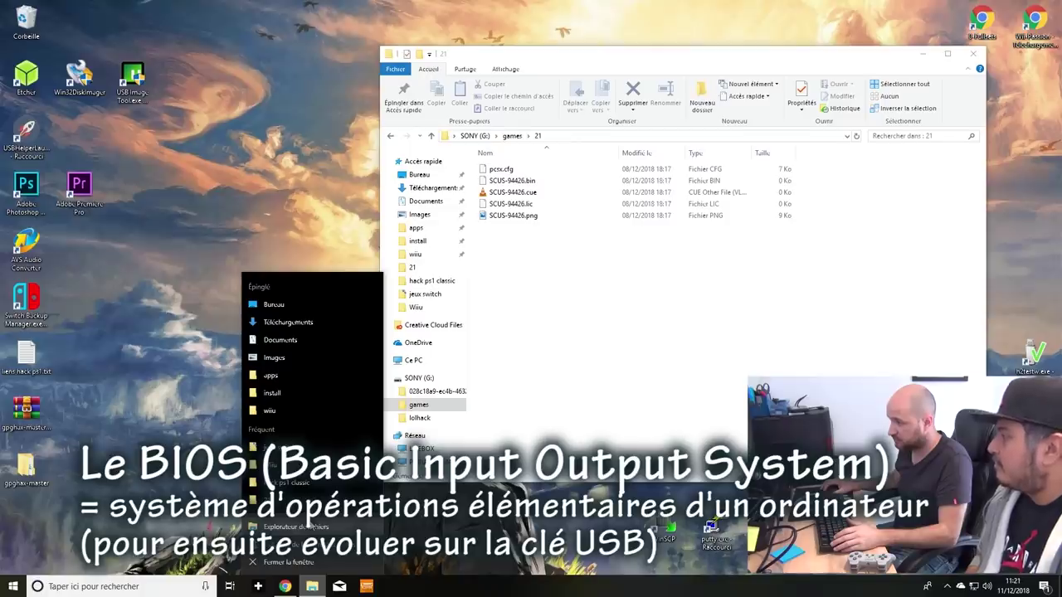
click(296, 527)
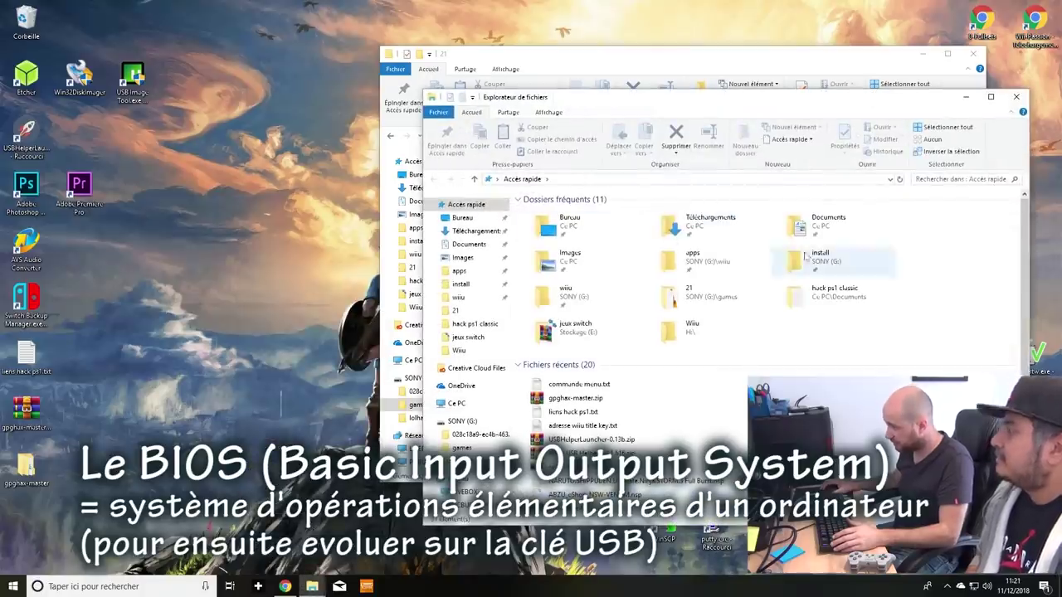
double_click(821, 222)
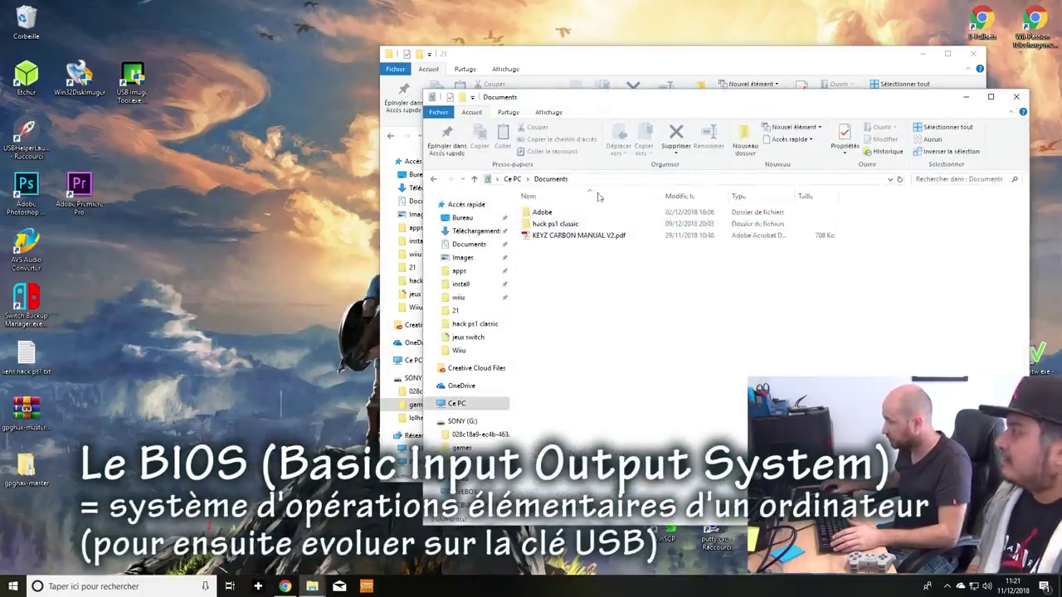
double_click(562, 224)
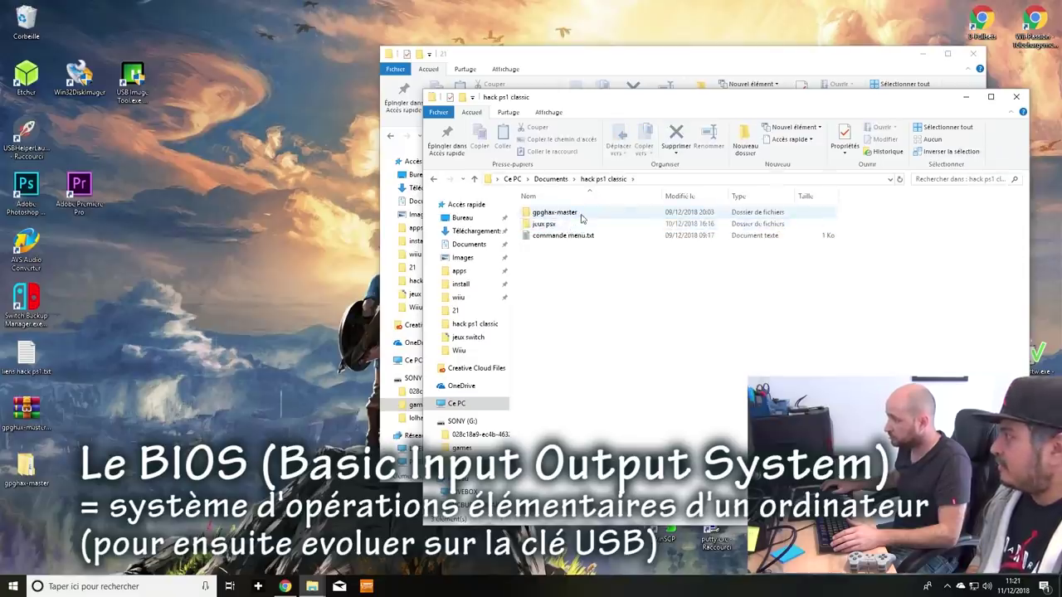
double_click(581, 226)
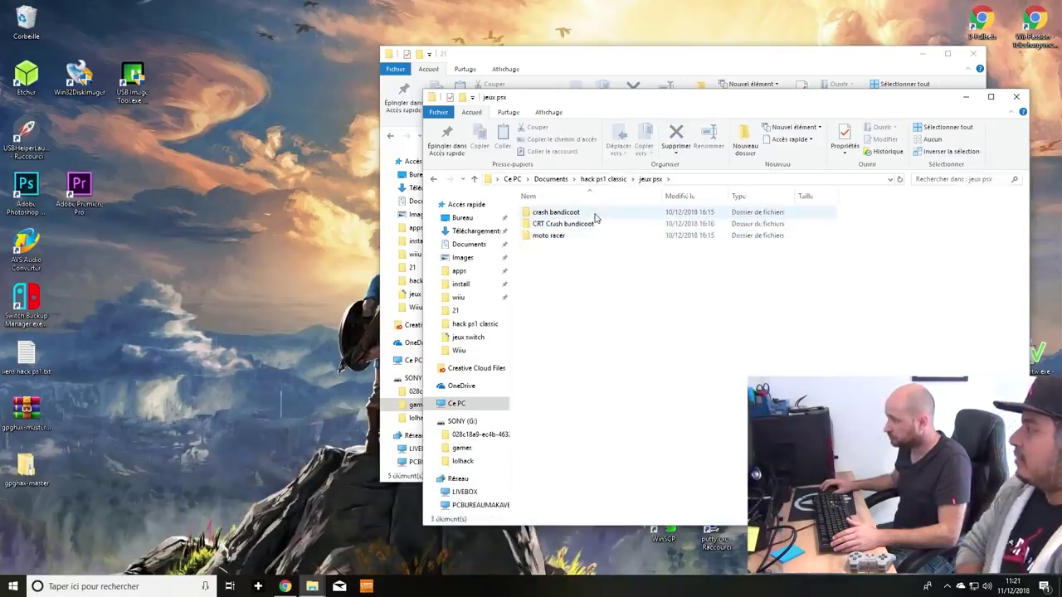
double_click(592, 214)
drag(732, 109, 920, 139)
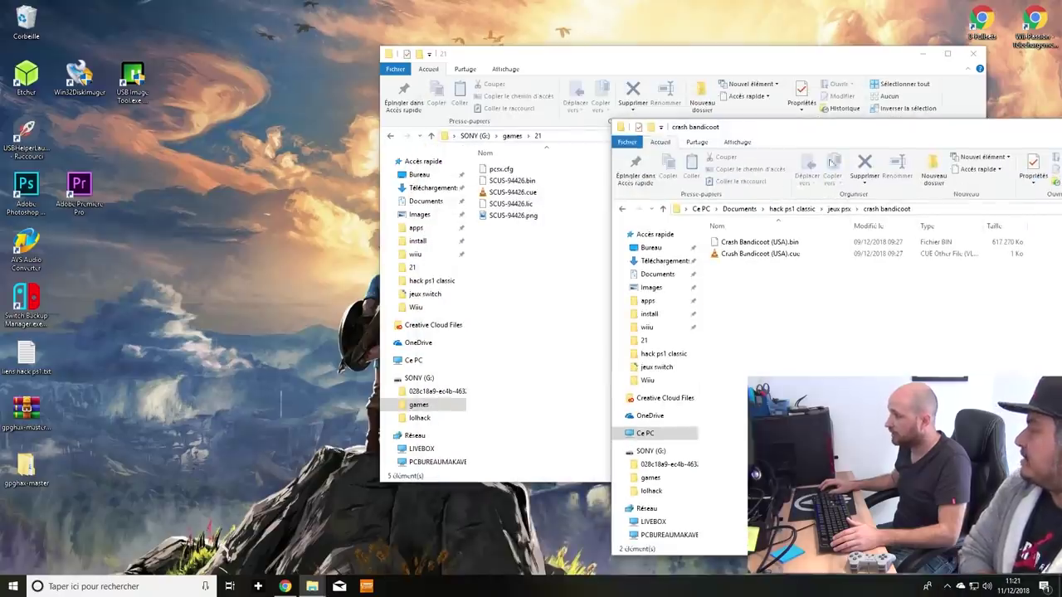
Copy the Crash Bandicoot (USA) .bin and .cue files into folder 21, then minimize that folder's window and move the copy progress dialog aside.
drag(758, 311, 531, 323)
click(790, 330)
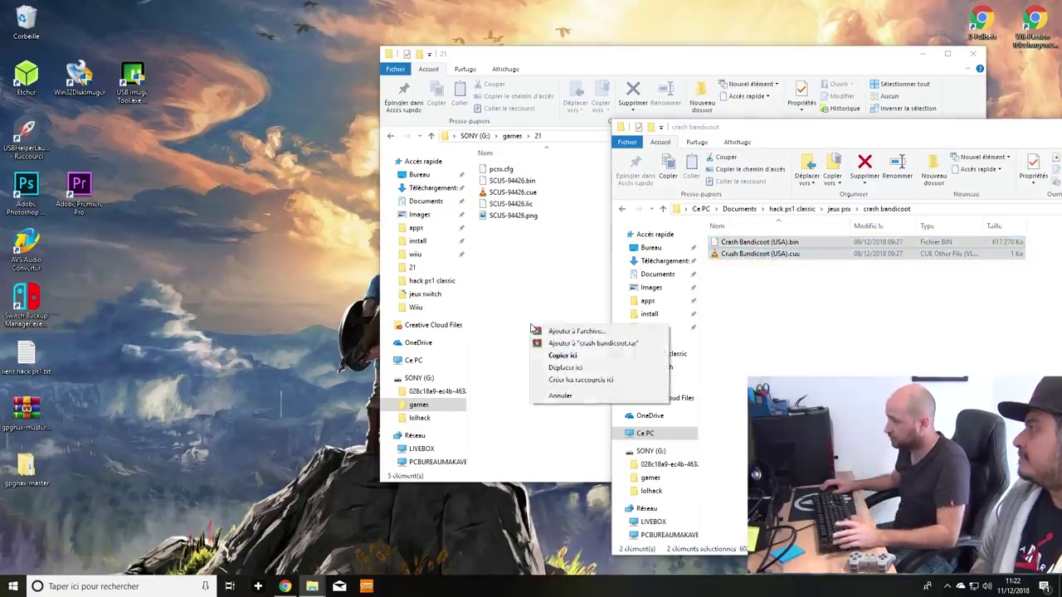
click(599, 362)
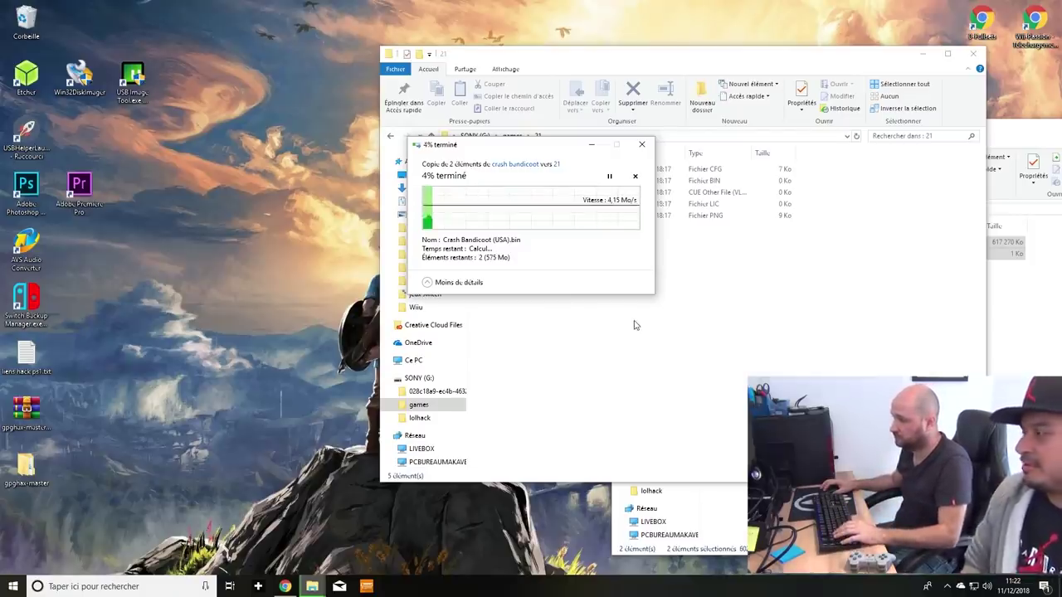
click(923, 53)
drag(483, 147, 324, 70)
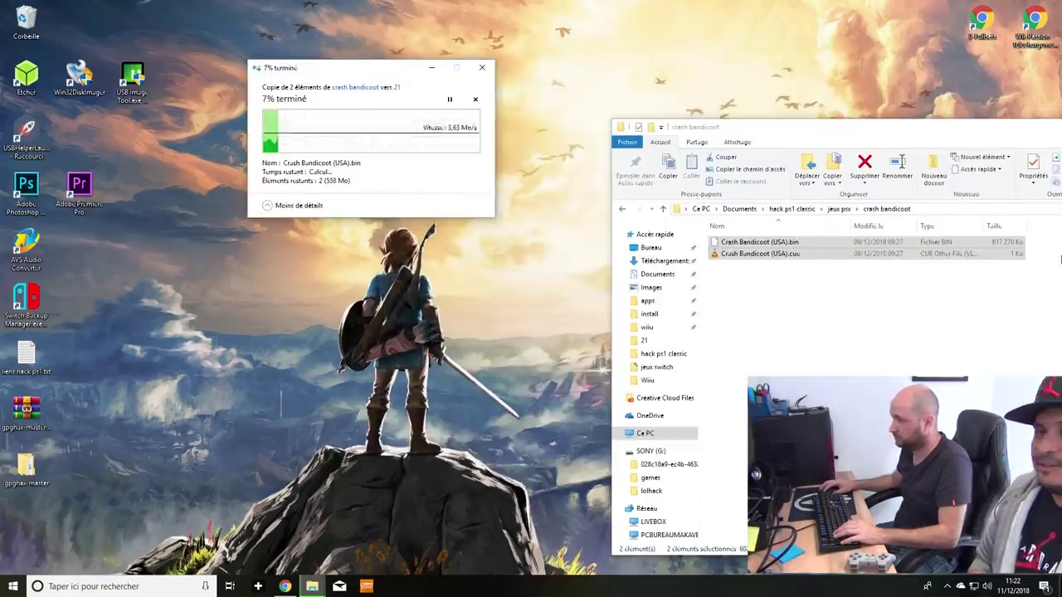
Close the crash bandicoot folder window, restore folder 21's window and go back to the root of the SONY (G:) drive.
drag(951, 137, 711, 160)
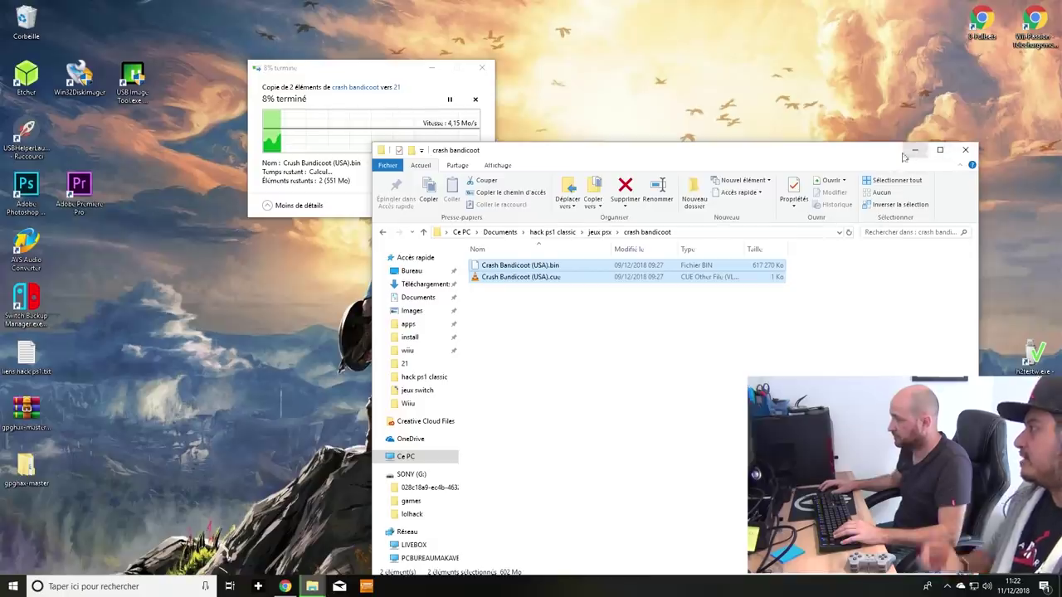
click(965, 149)
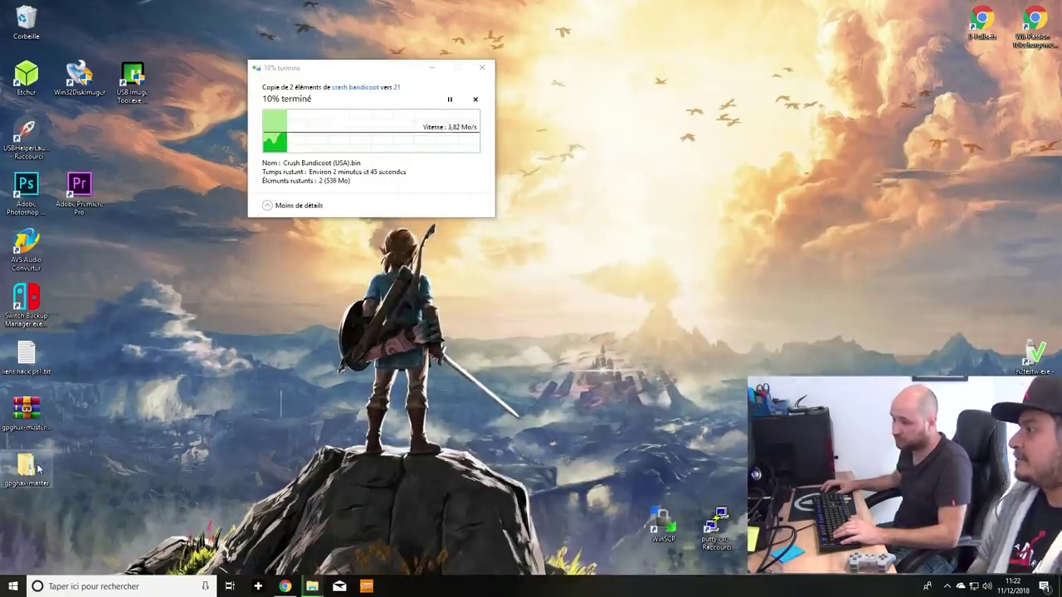
right_click(312, 585)
click(311, 585)
click(255, 540)
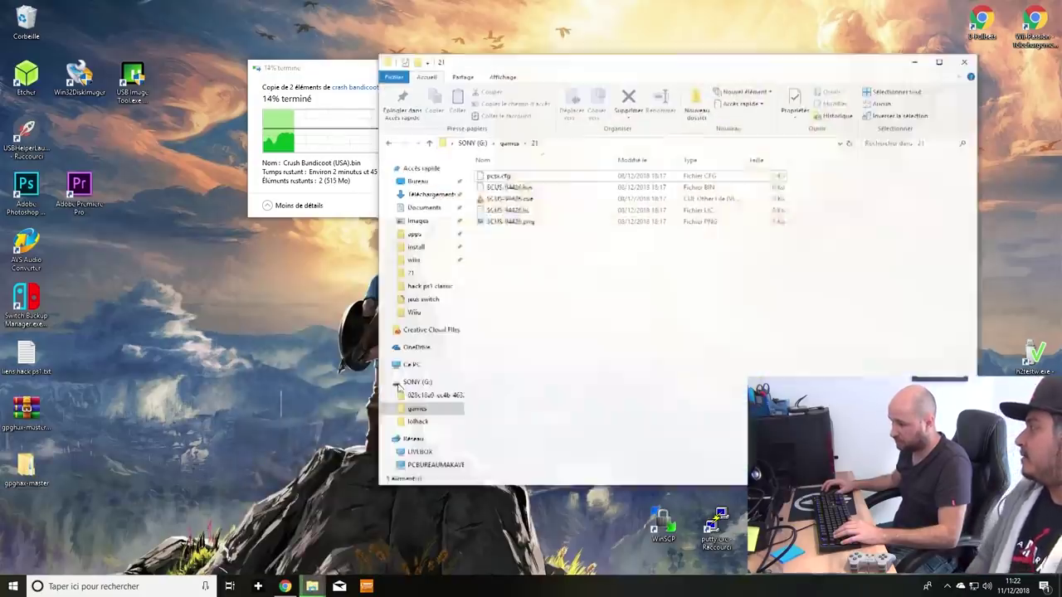
click(391, 136)
click(390, 137)
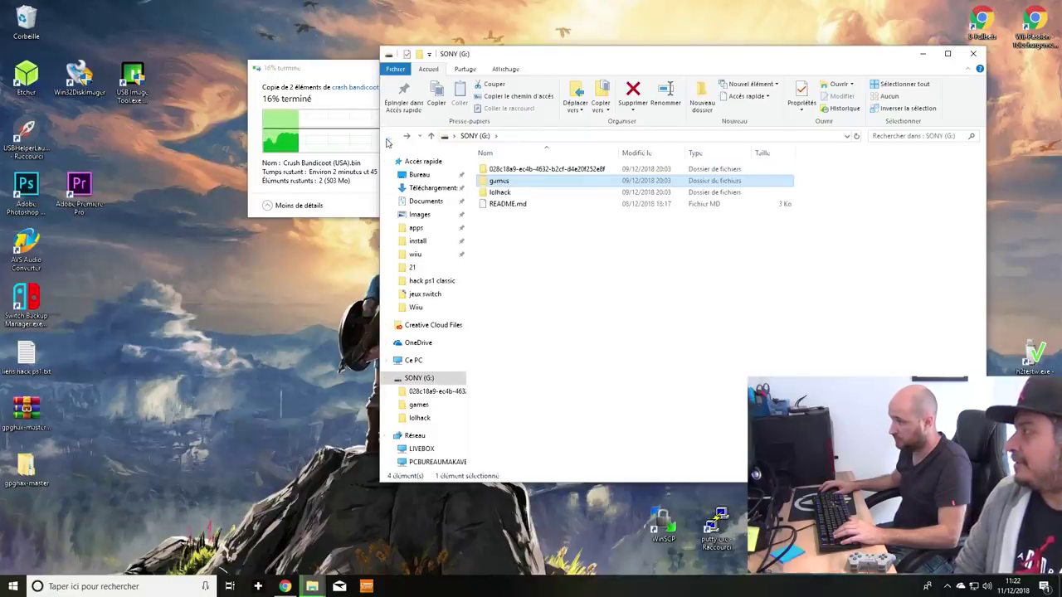
Open lolhack.sh from the lolhack folder in Notepad++ and place the editor window so the copy progress dialog stays in view.
double_click(499, 191)
right_click(512, 173)
click(549, 192)
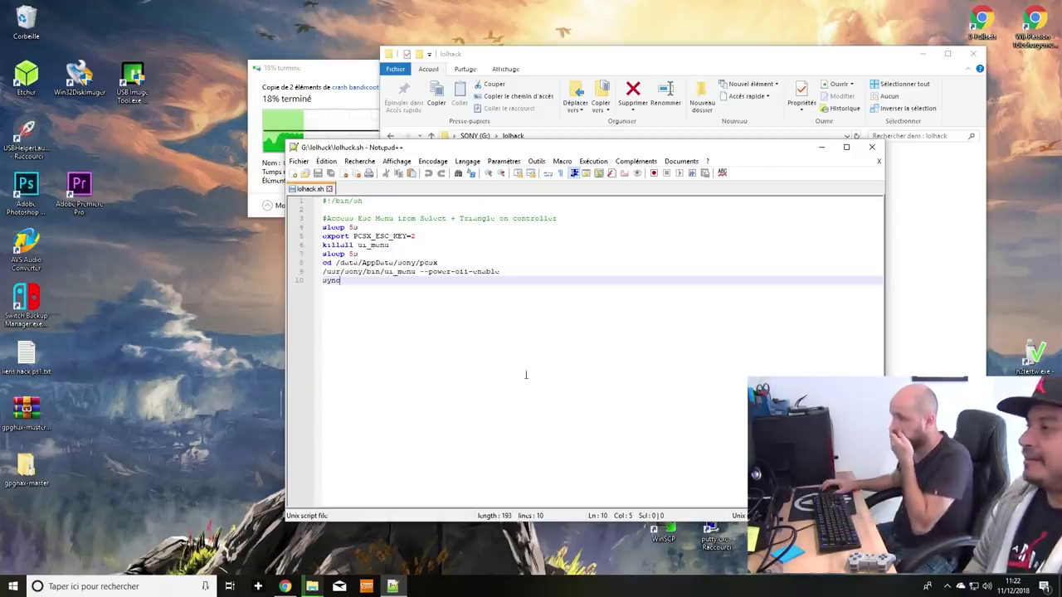
drag(455, 150, 584, 217)
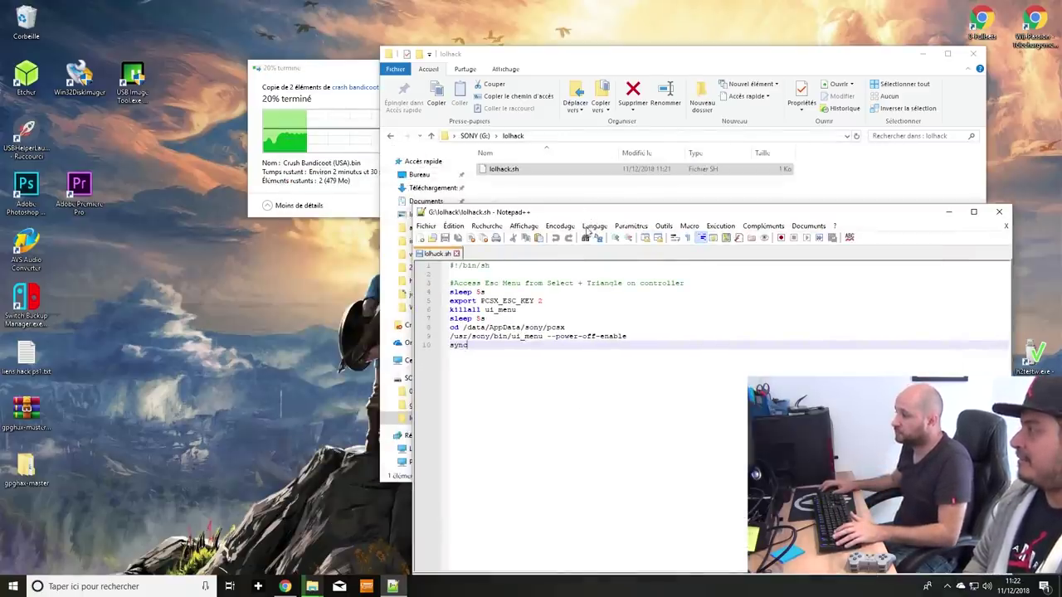
drag(701, 218, 728, 166)
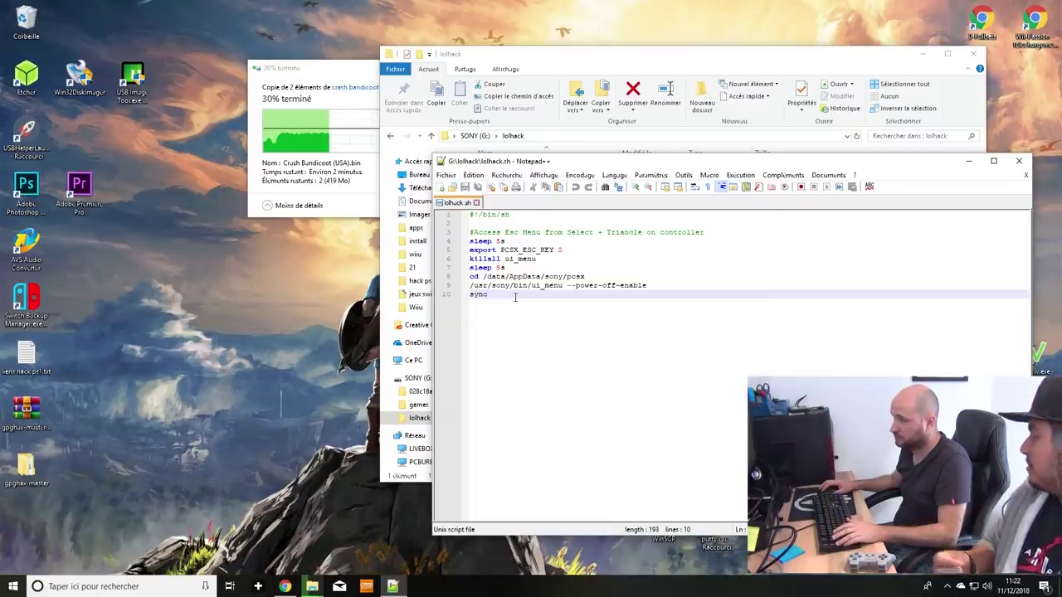
Check the copy progress and the full lolhack.sh script, then close the editor and the lolhack folder window.
click(328, 77)
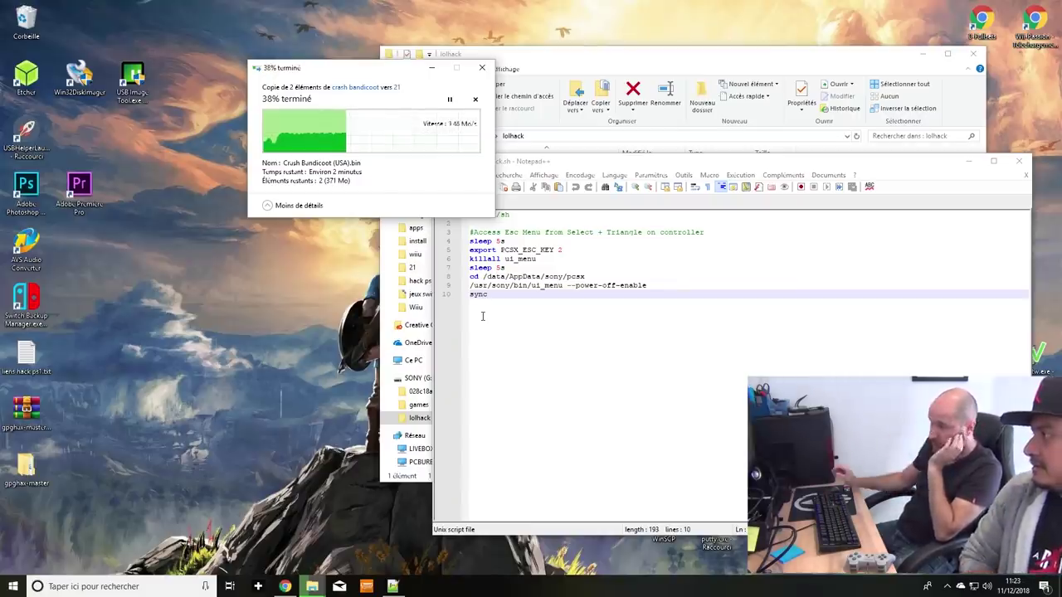
click(502, 306)
drag(521, 297, 448, 207)
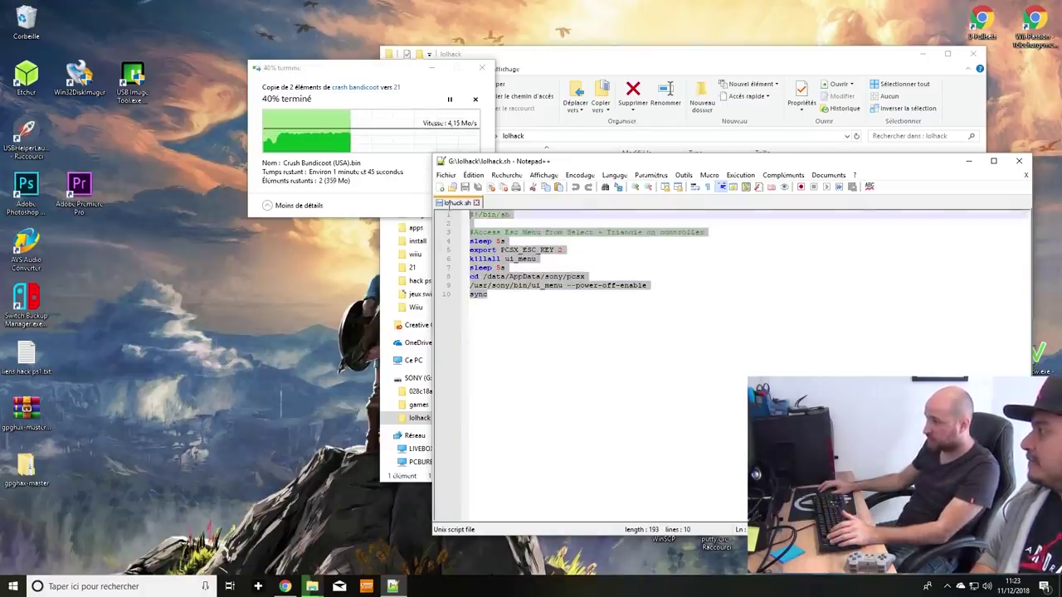
click(622, 379)
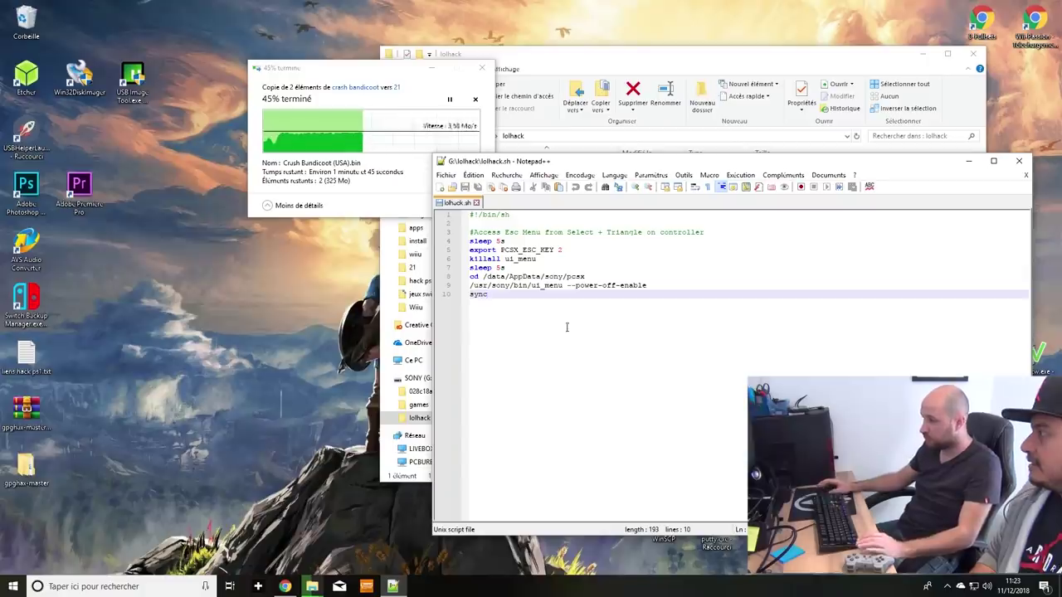
click(1018, 163)
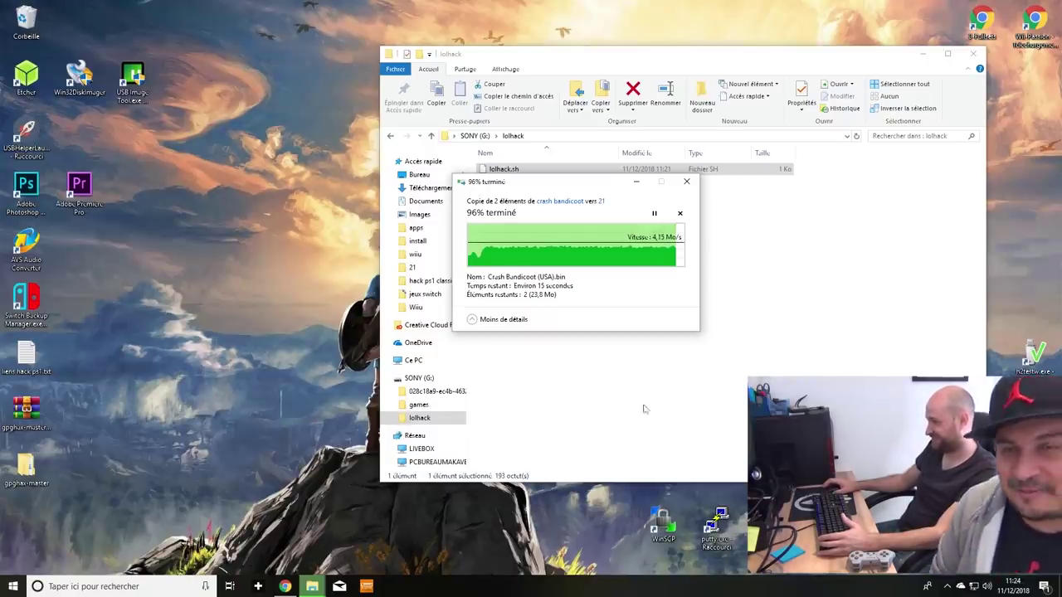
click(972, 53)
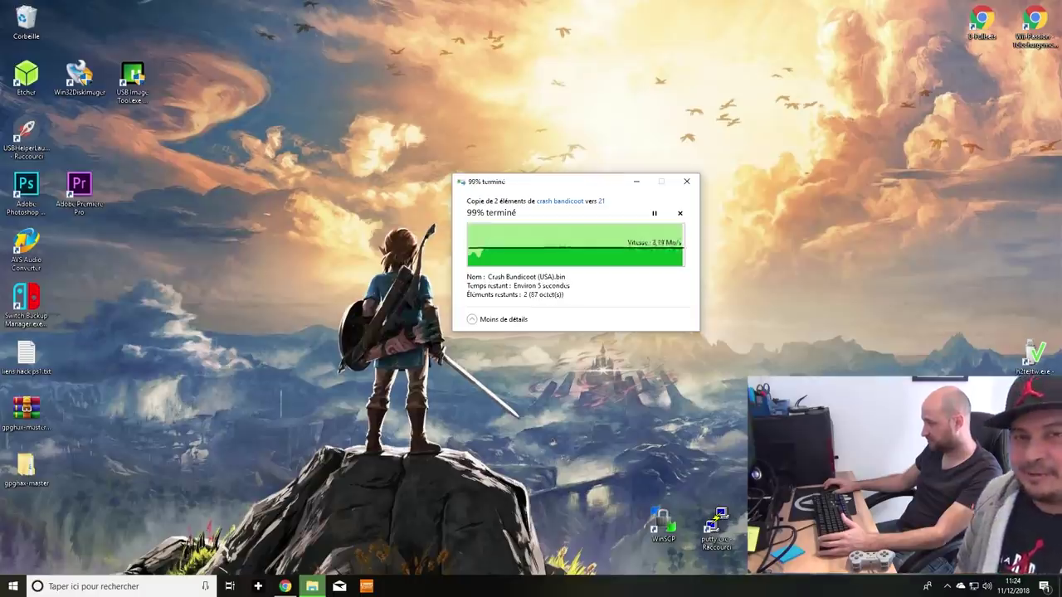